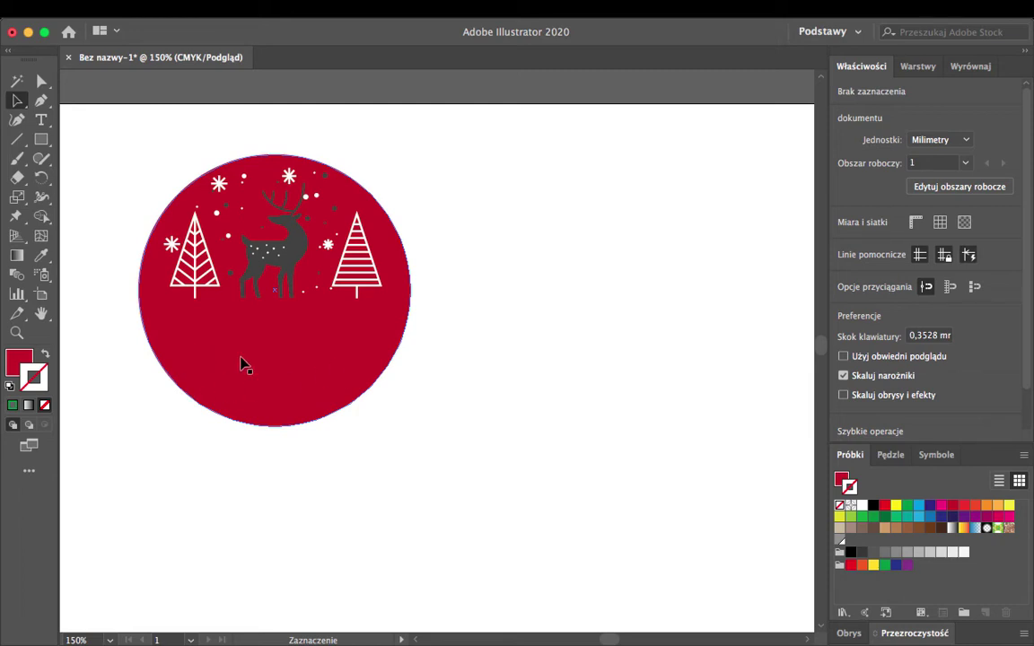
# Resize the red reindeer circle to 54 mm wide by 54 mm high
pyautogui.click(279, 375)
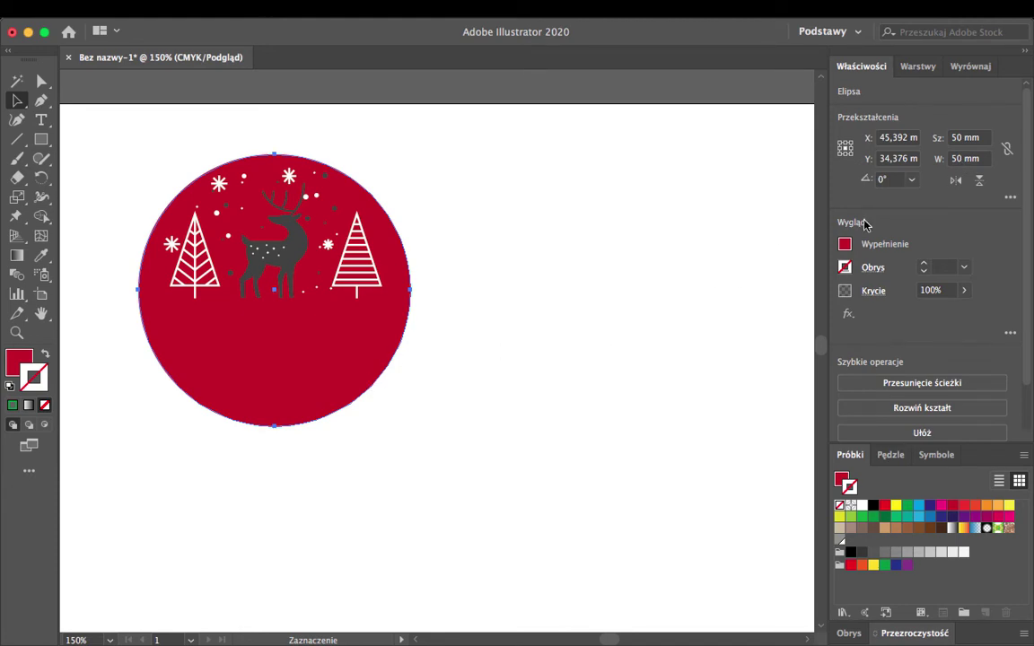
pyautogui.click(966, 139)
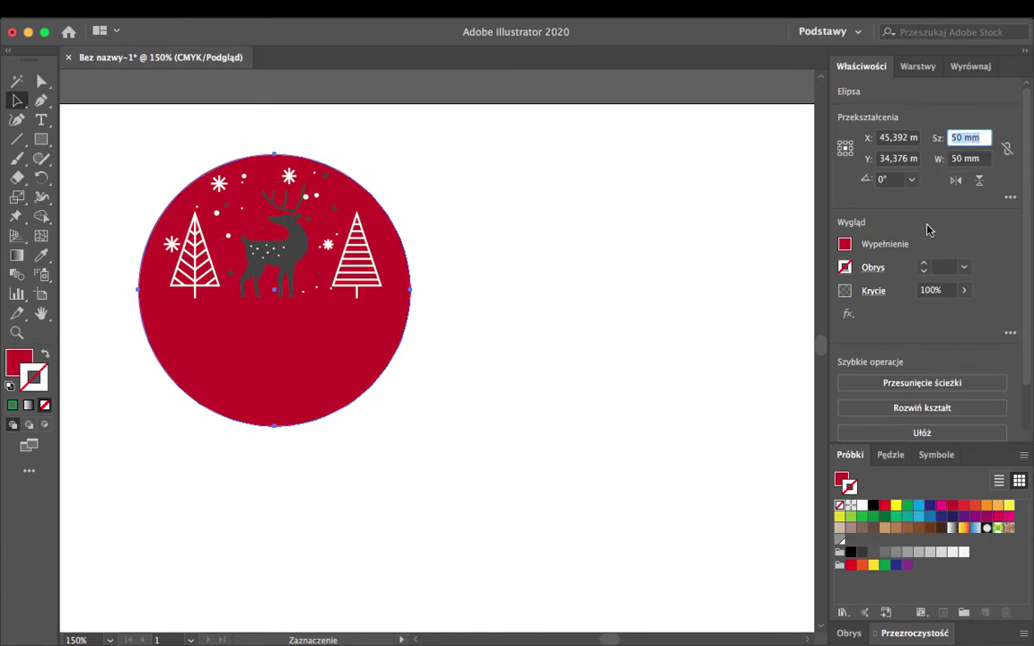
pyautogui.write('54')
pyautogui.press('Tab')
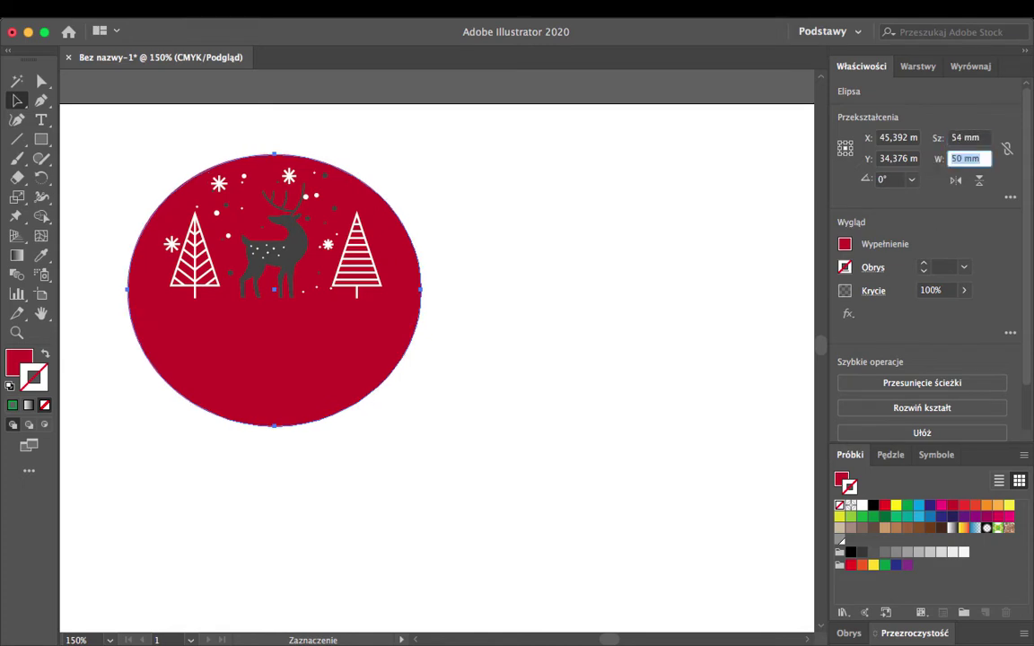
pyautogui.write('54')
pyautogui.press('Return')
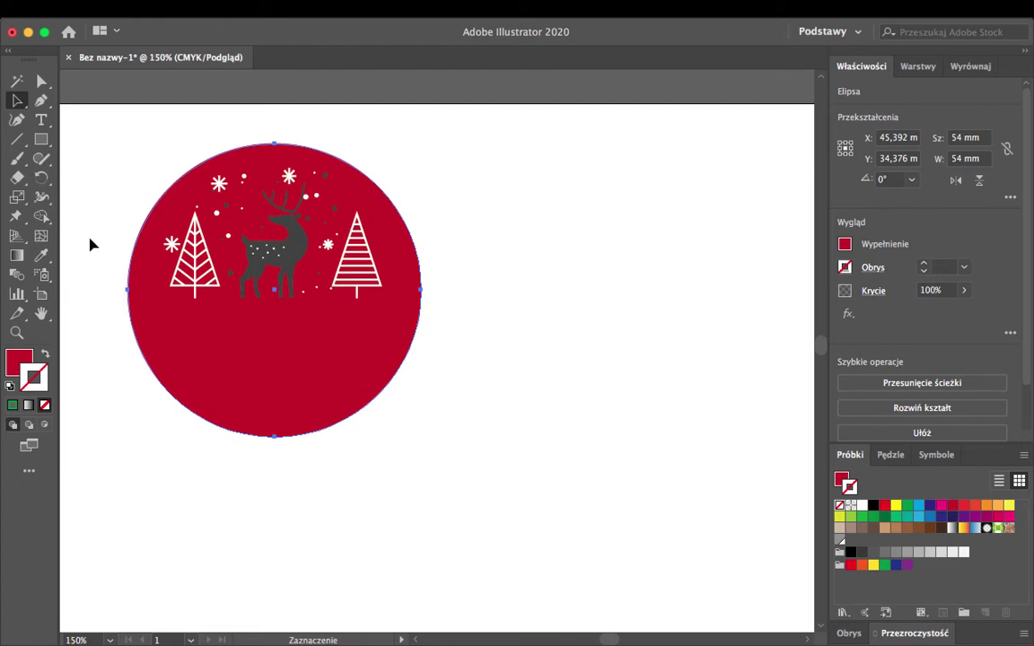
# Draw a 50 × 50 mm circle with the Ellipse tool beside the red one
pyautogui.click(40, 139)
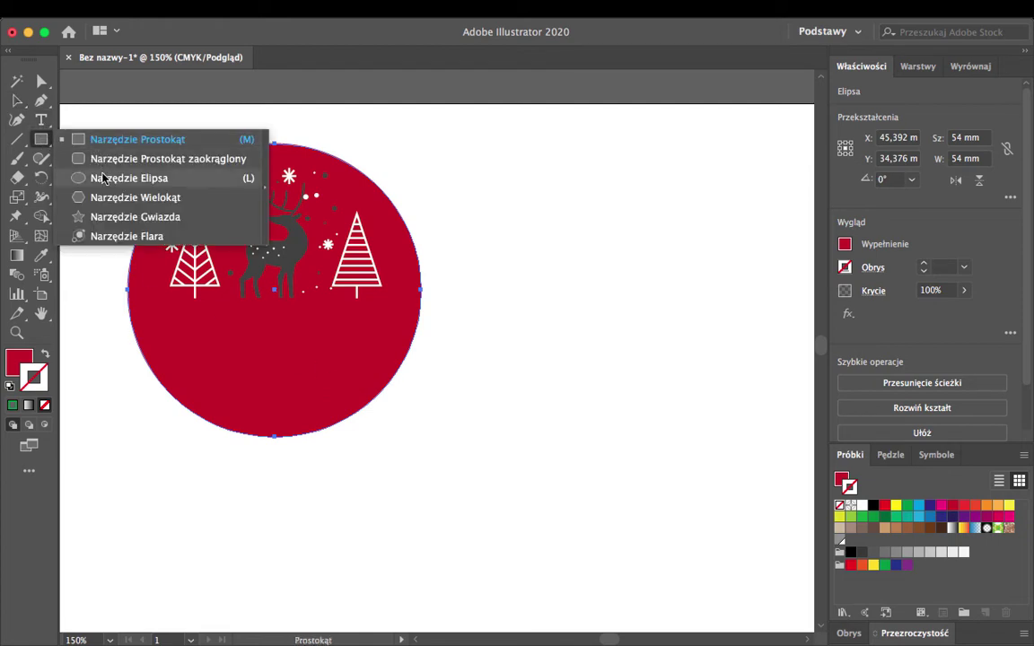
pyautogui.click(108, 178)
pyautogui.click(507, 244)
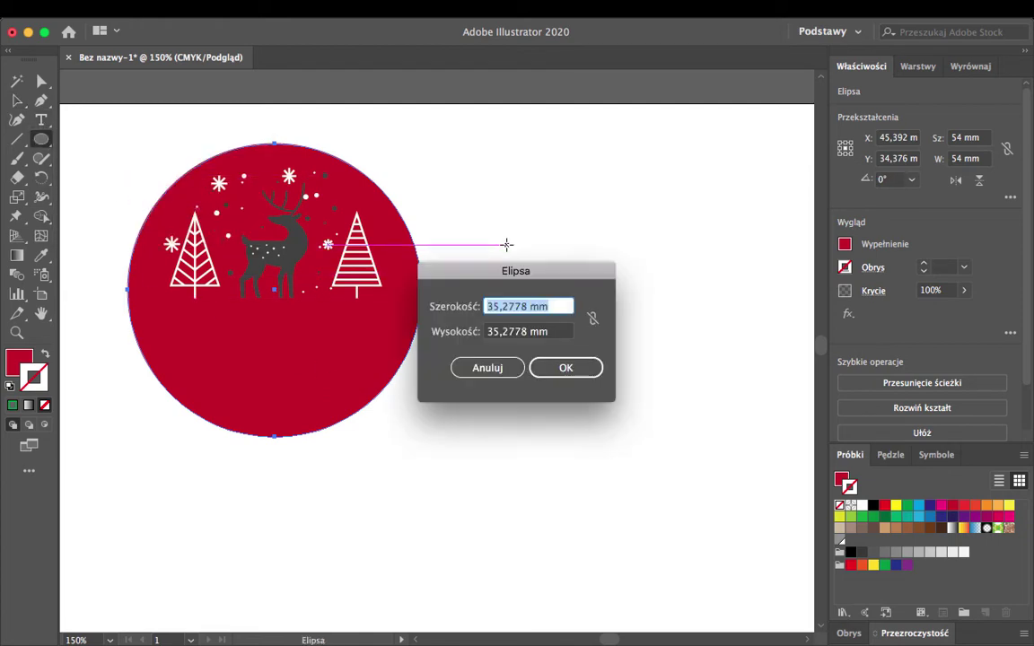
pyautogui.write('50')
pyautogui.press('Tab')
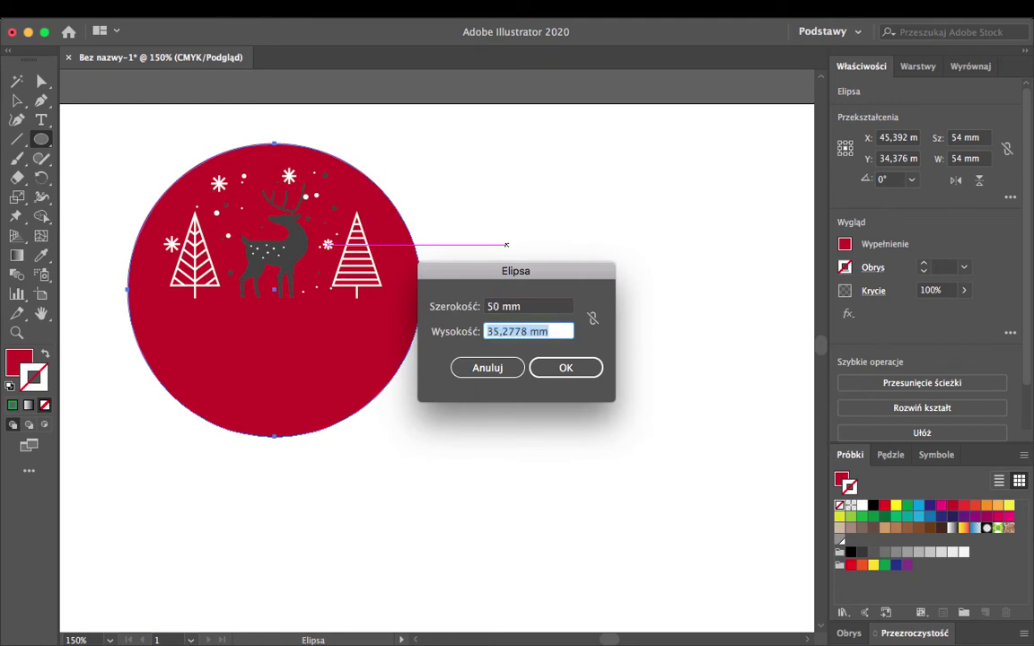
pyautogui.write('50')
pyautogui.click(565, 367)
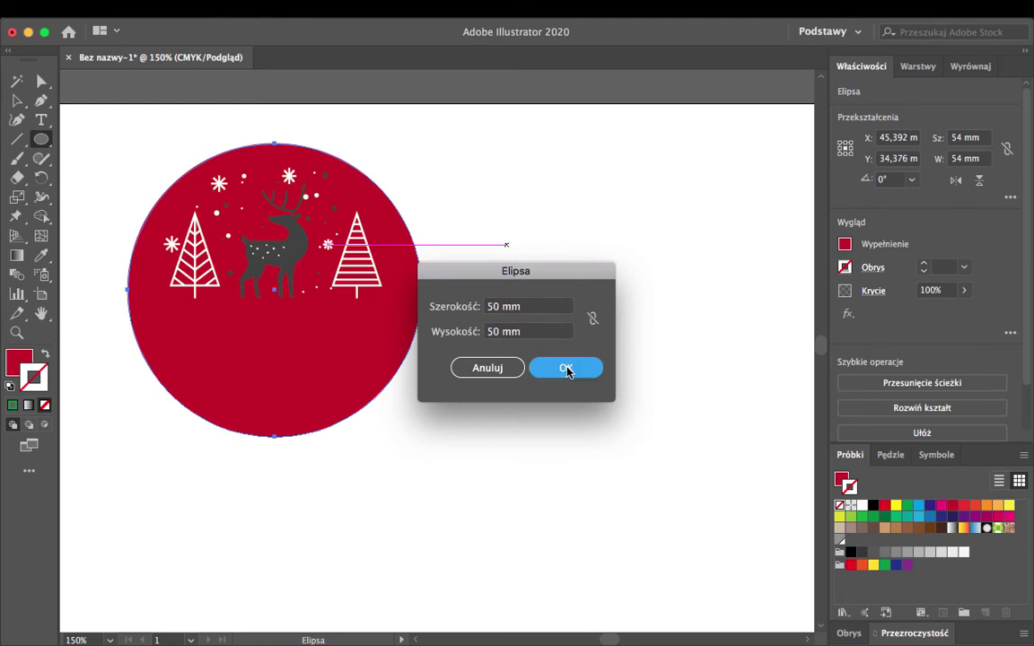
pyautogui.click(16, 99)
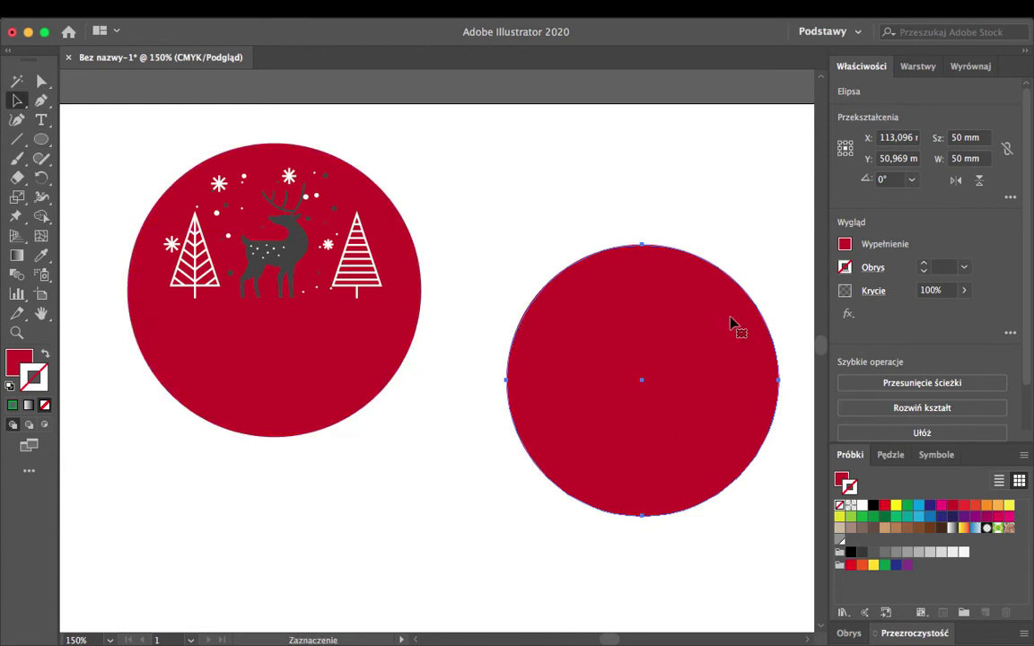
# Give the new circle no fill and a 0,1 mm black stroke
pyautogui.click(842, 243)
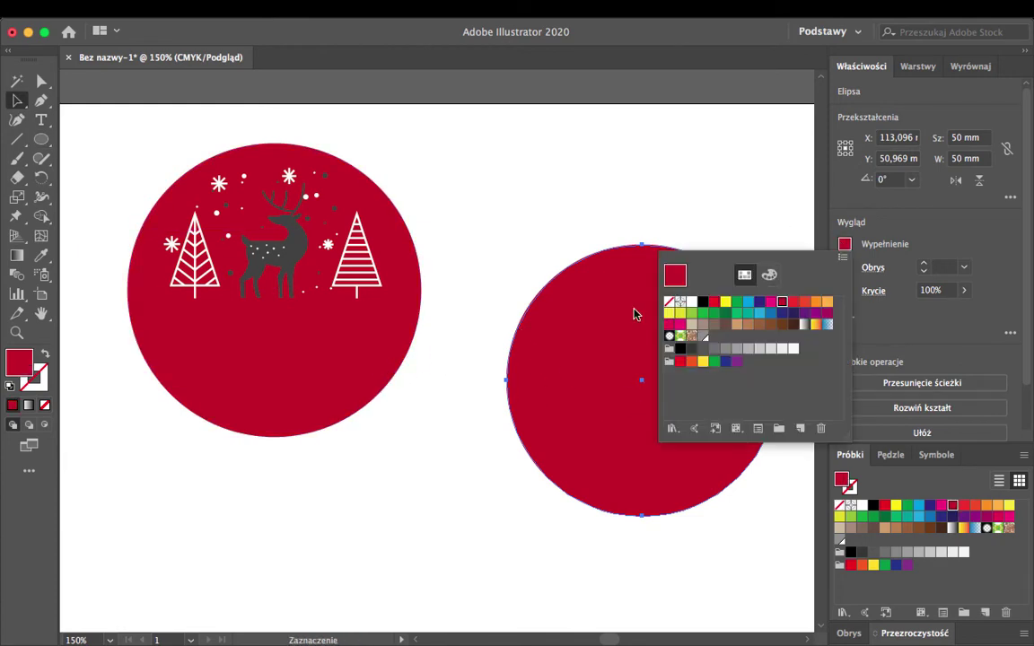
pyautogui.click(669, 302)
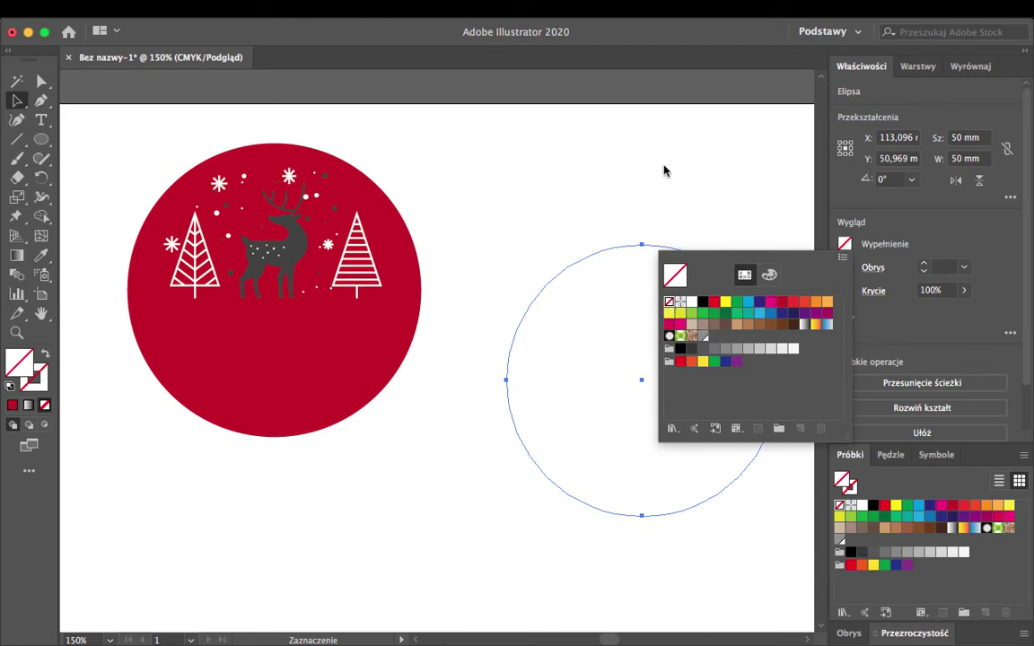
pyautogui.click(653, 185)
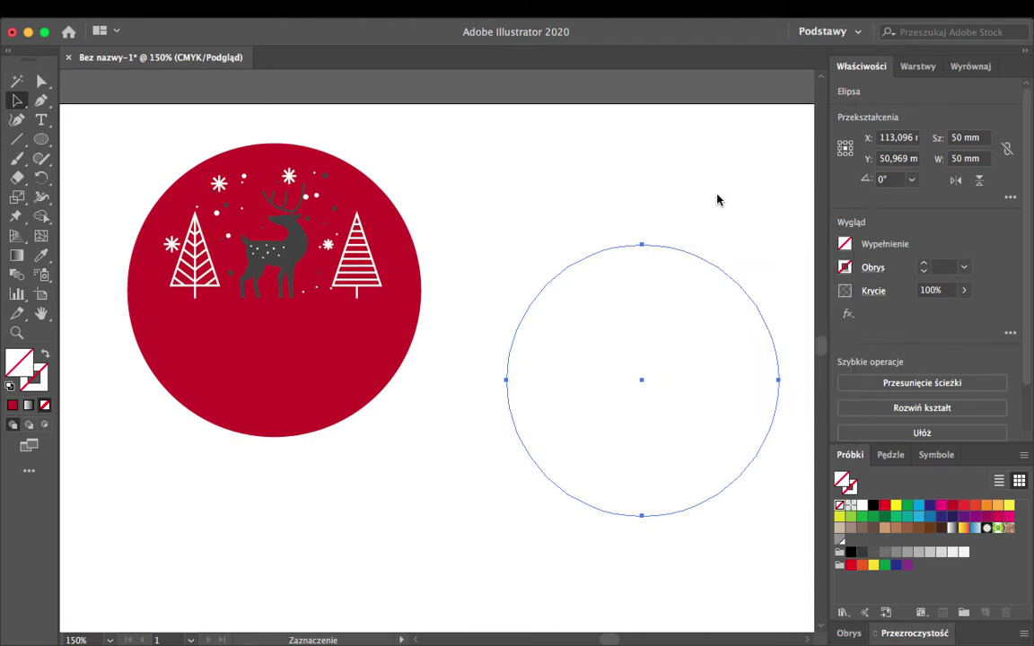
pyautogui.click(845, 267)
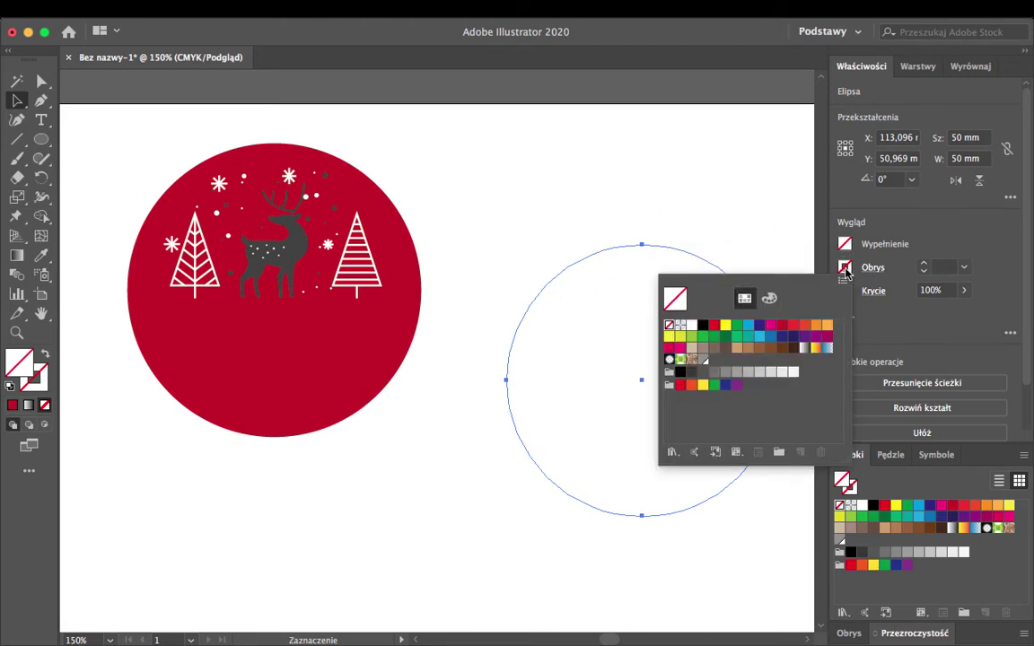
pyautogui.click(704, 327)
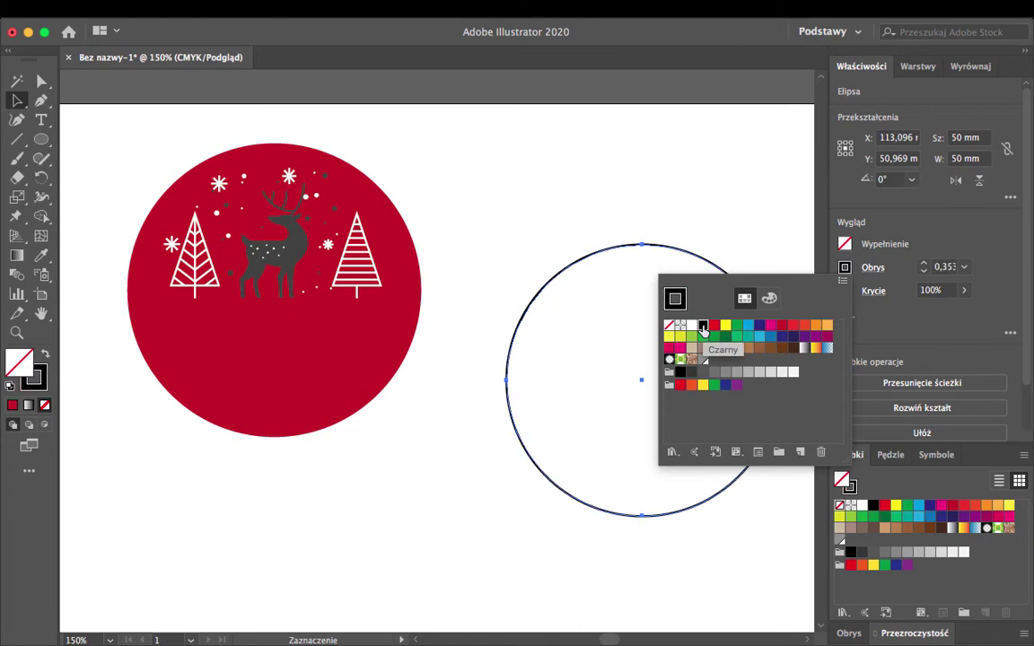
pyautogui.click(963, 269)
pyautogui.click(987, 284)
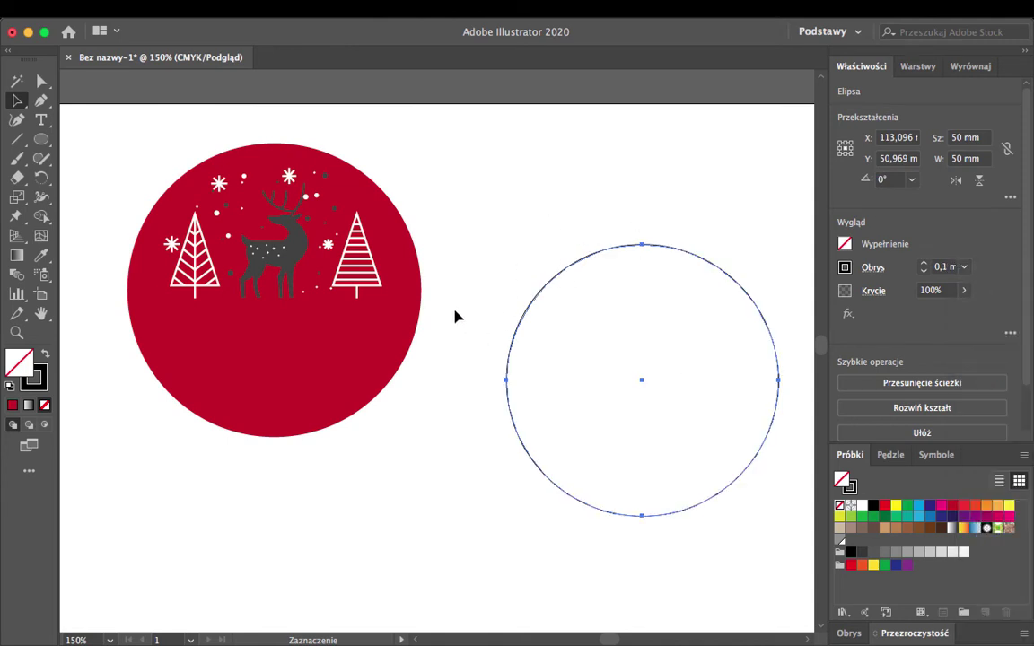
# Centre the 50 mm outline circle horizontally and vertically on the red key circle, then deselect
pyautogui.keyDown('shift'); pyautogui.click(363, 351); pyautogui.keyUp('shift')
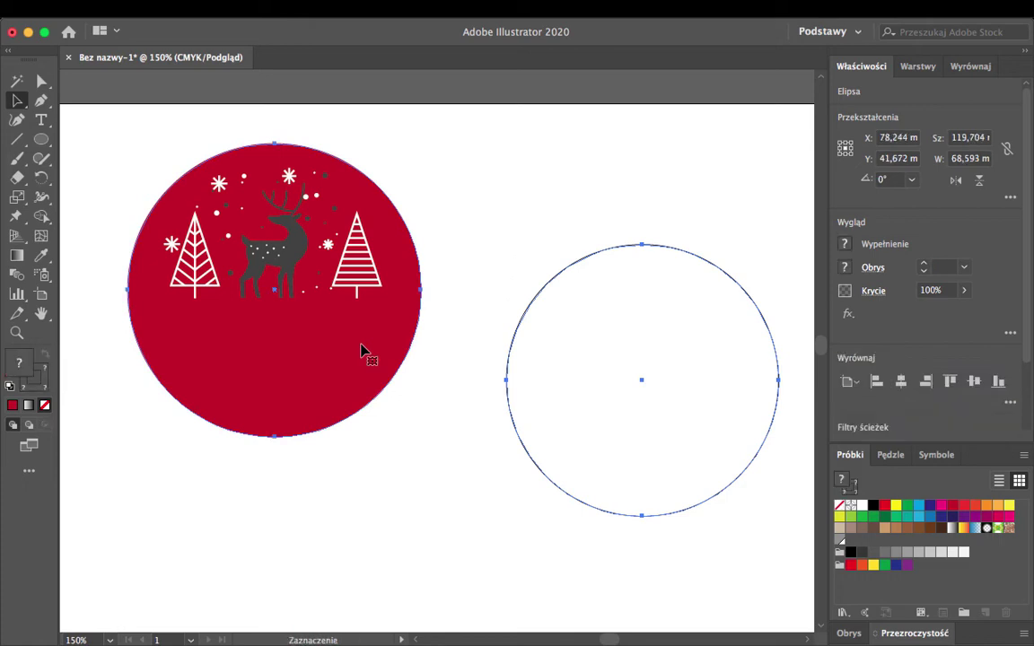
pyautogui.click(363, 351)
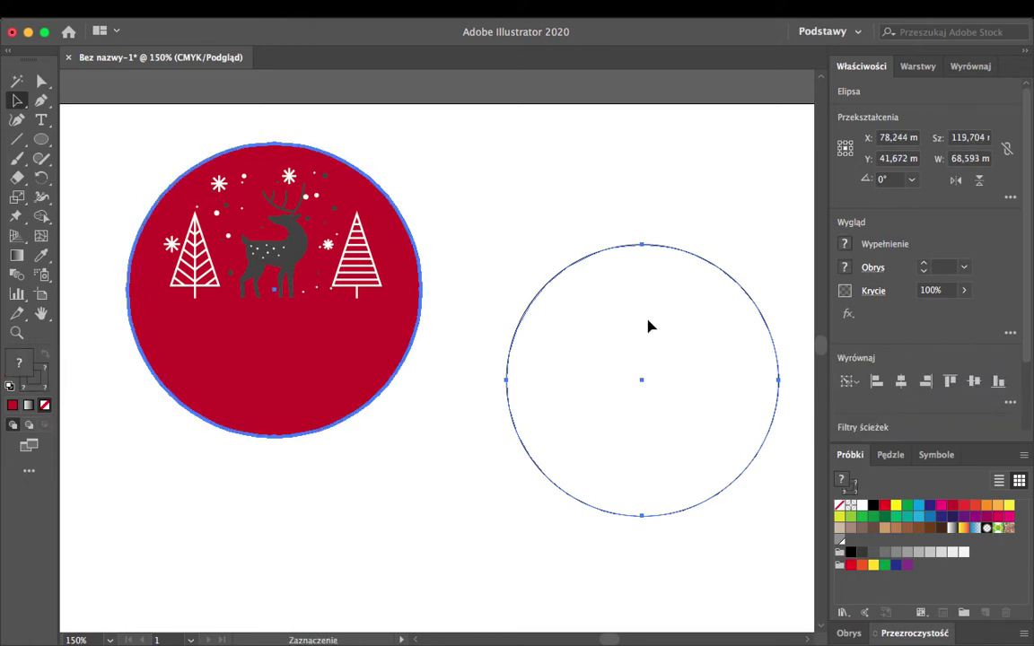
pyautogui.click(900, 382)
pyautogui.click(974, 381)
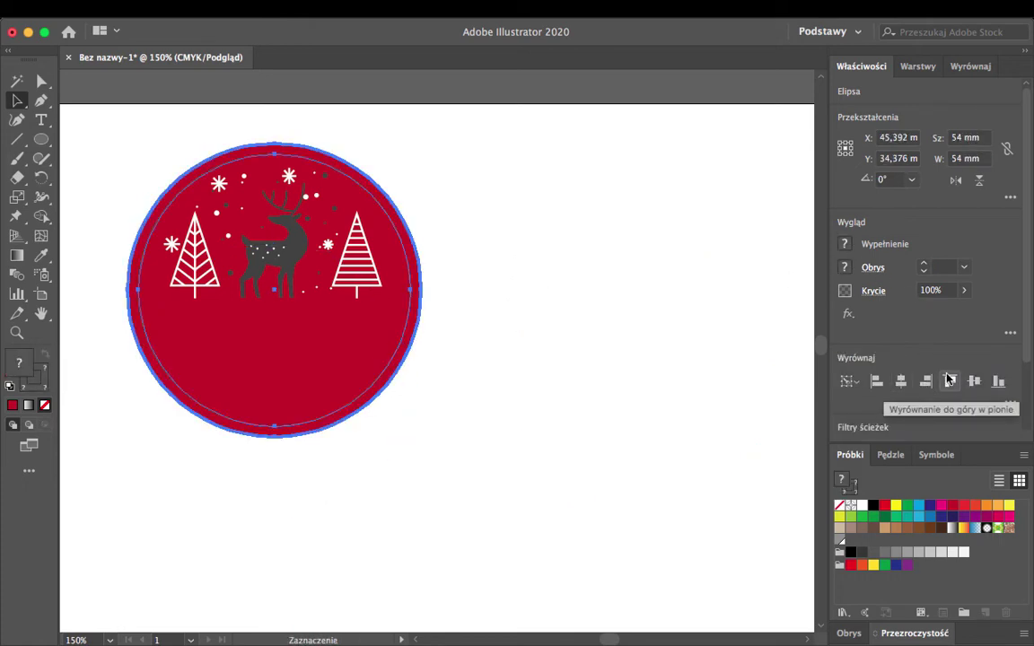
pyautogui.click(541, 339)
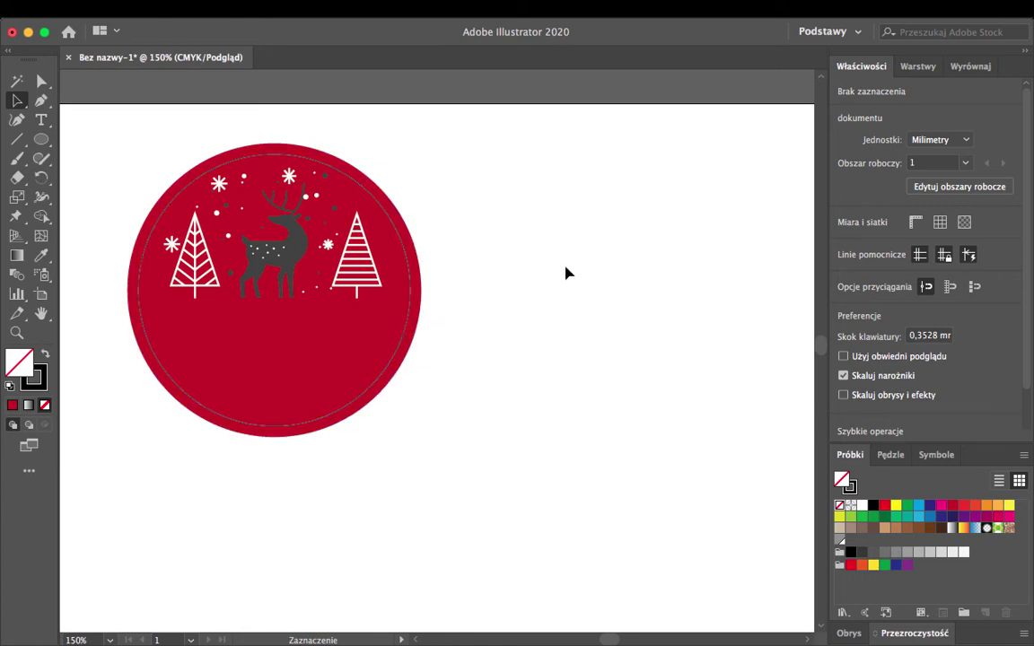
# Add a new layer named 'ciecie' and cut the thin inner circle from the artwork
pyautogui.click(917, 66)
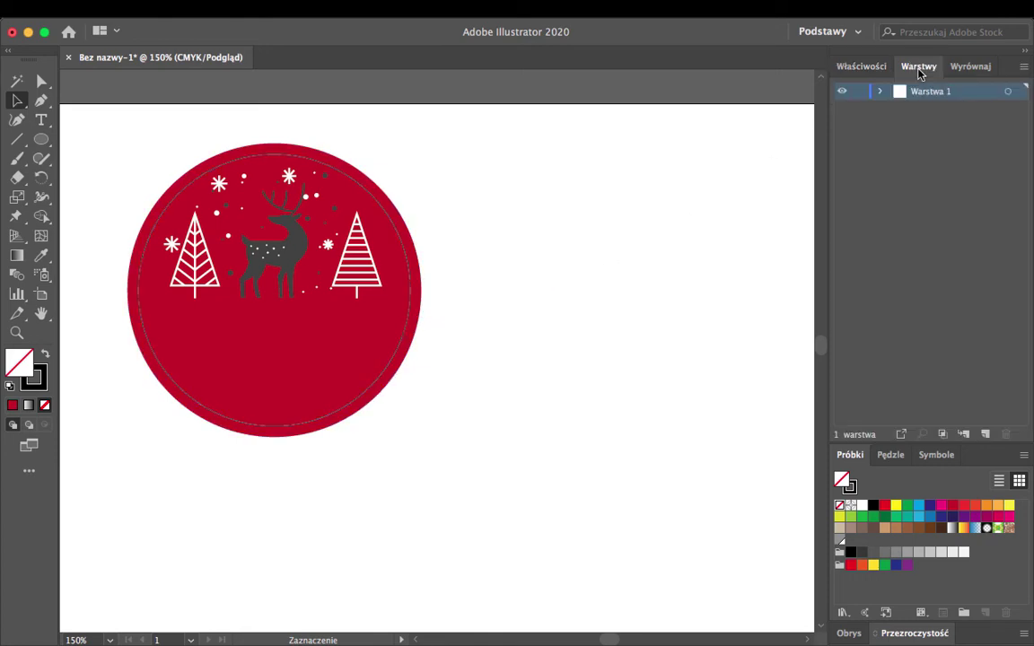
pyautogui.click(985, 434)
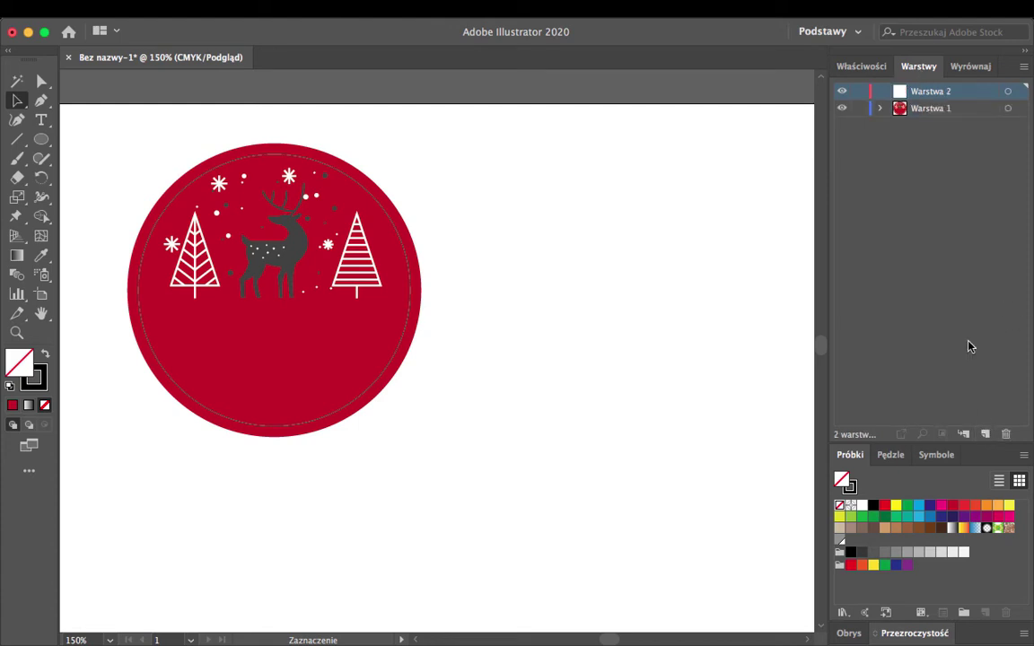
pyautogui.doubleClick(930, 92)
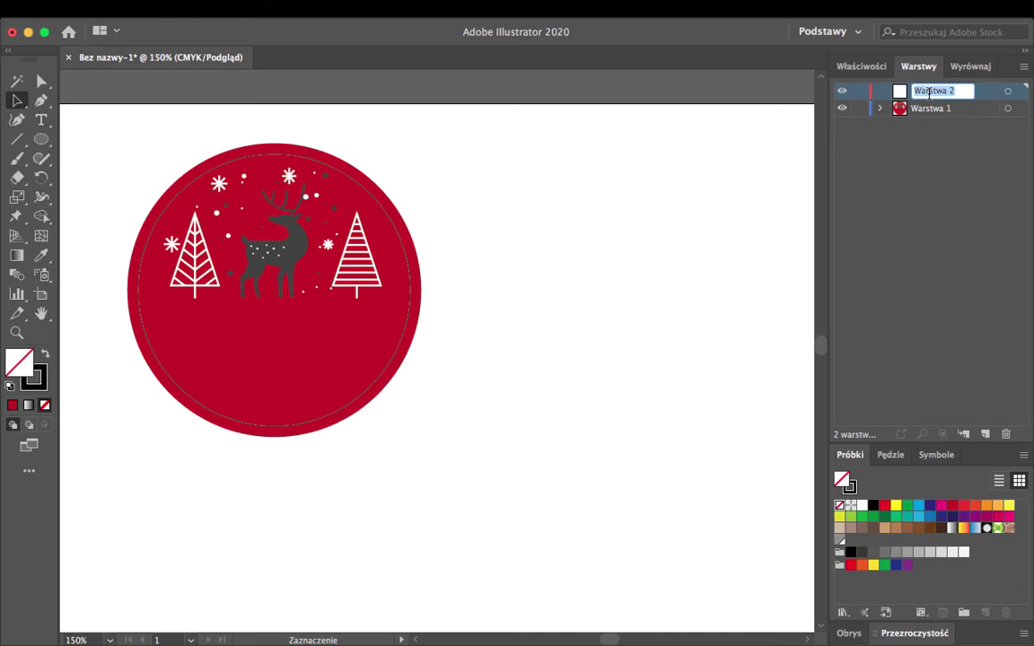
pyautogui.write('ciecie')
pyautogui.press('Return')
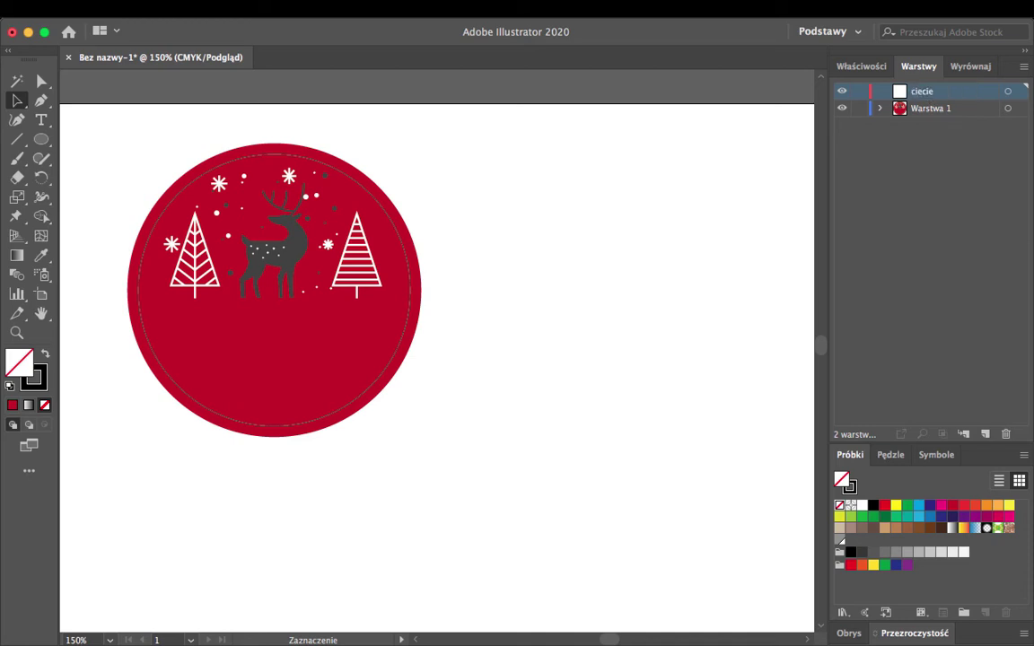
pyautogui.click(408, 329)
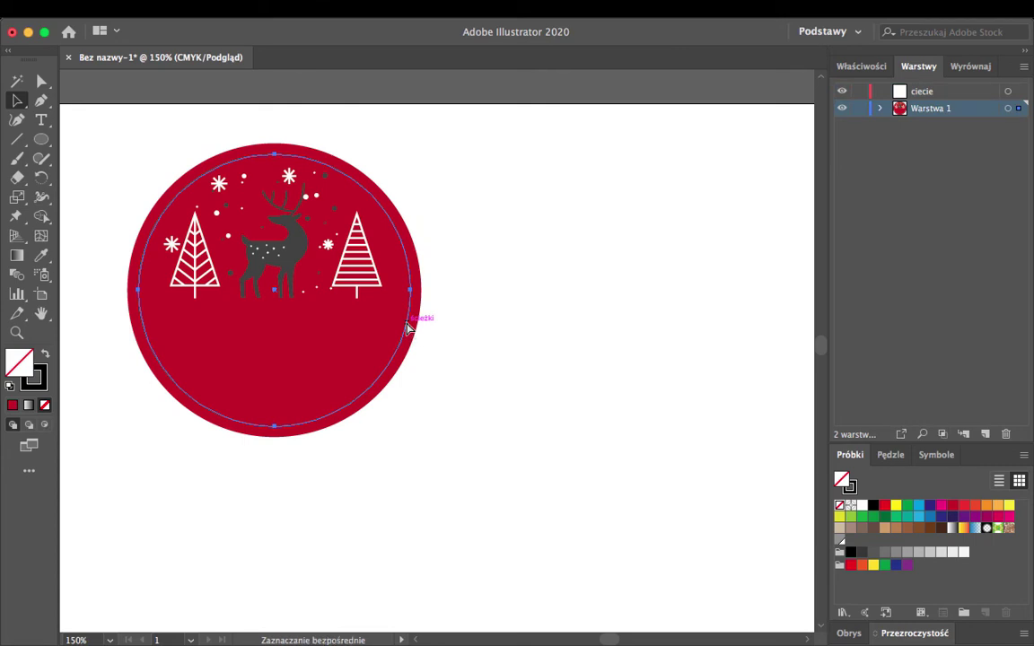
pyautogui.hotkey('ctrl', 'x')
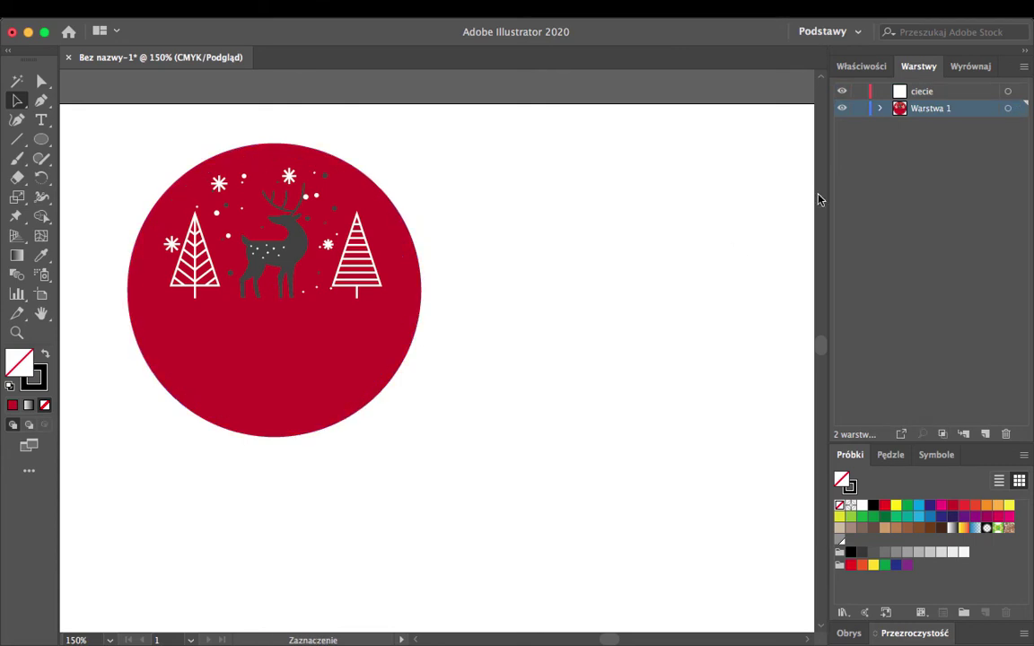
# Rename Warstwa 1 to 'druk' and make 'ciecie' the active layer
pyautogui.doubleClick(931, 108)
pyautogui.write('druk')
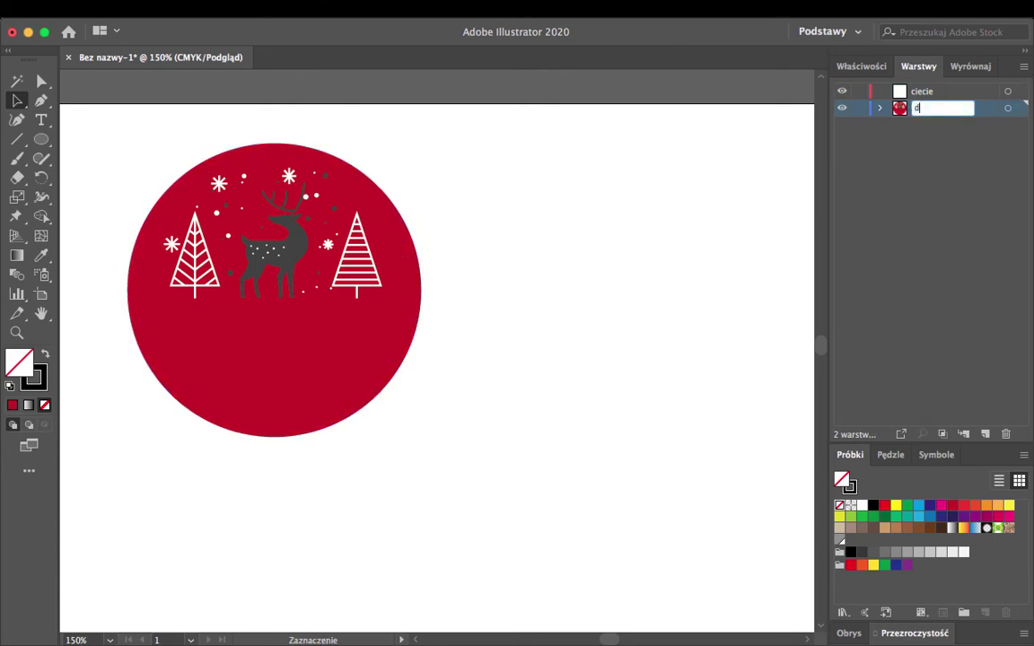
pyautogui.press('Return')
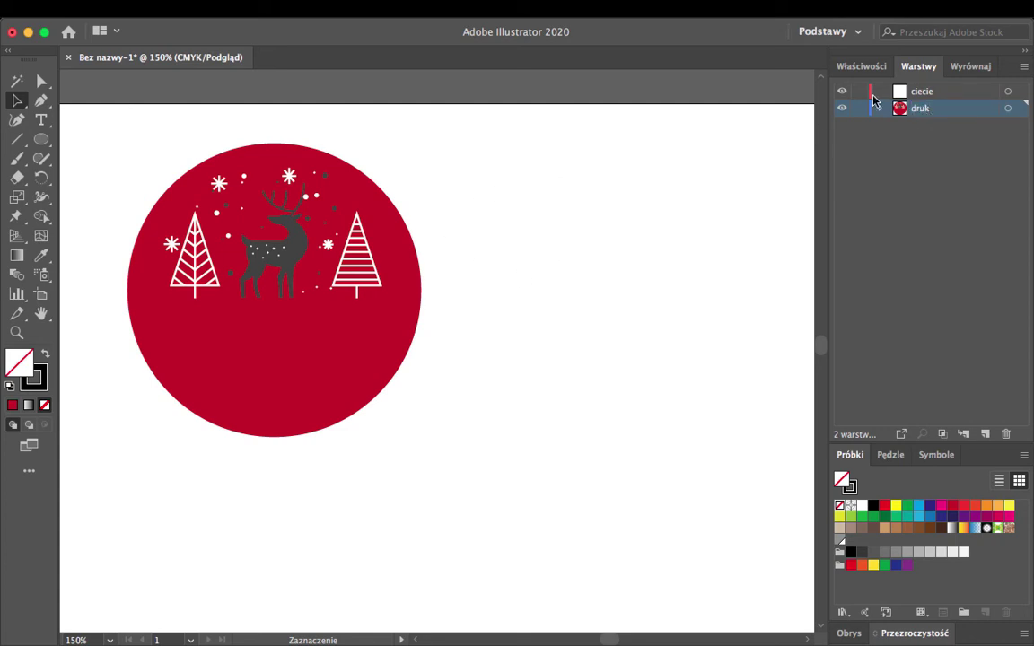
pyautogui.click(953, 97)
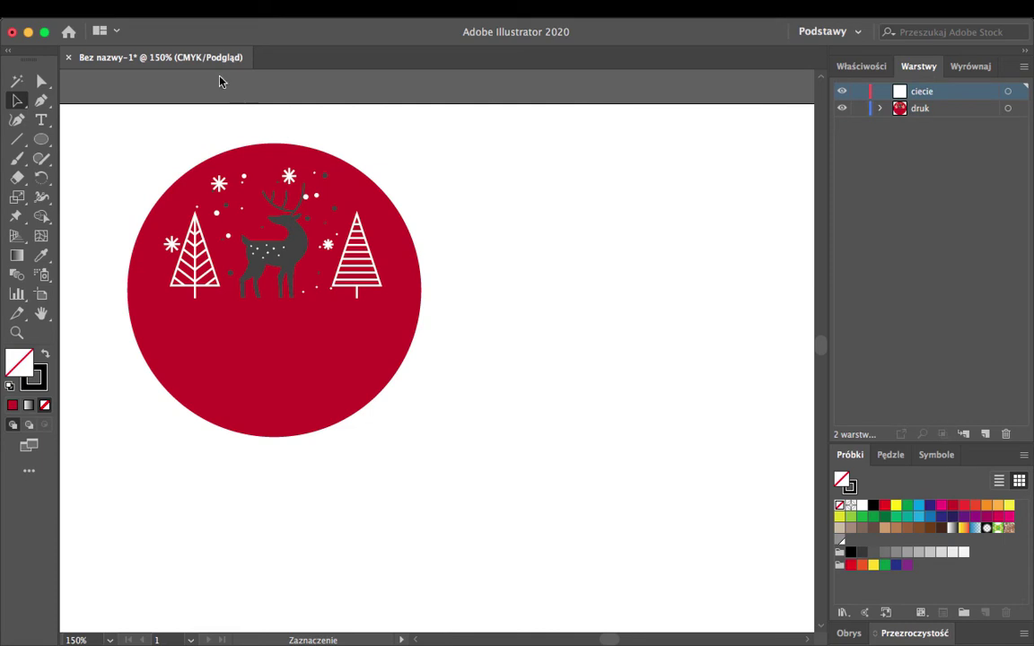
# Paste the cut-line circle in place (Wklej w miejsce) onto the ciecie layer and deselect
pyautogui.click(166, 11)
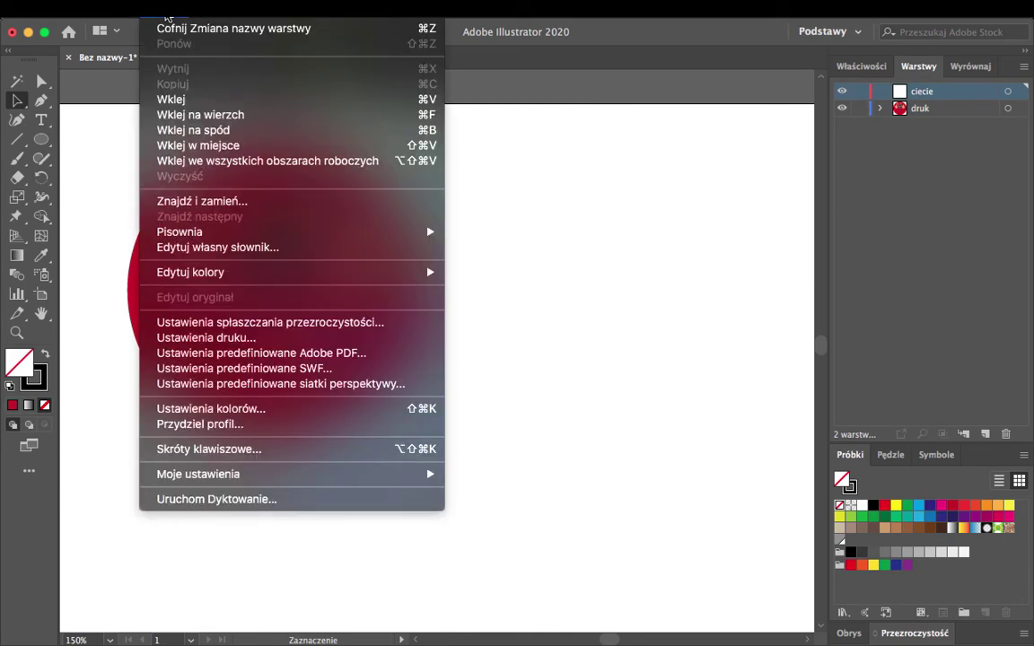
pyautogui.click(199, 147)
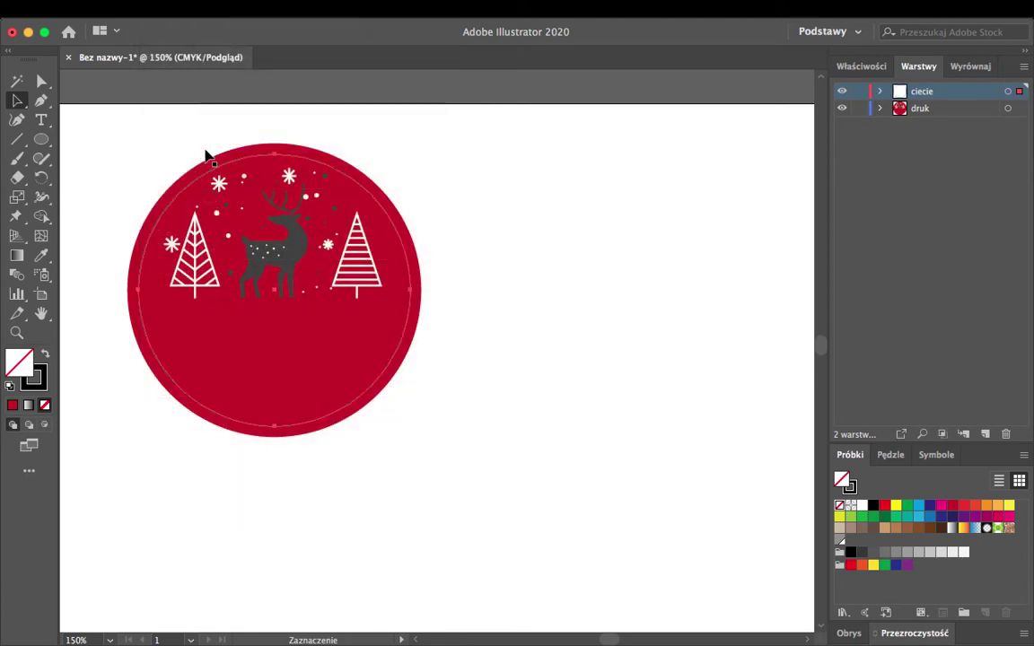
pyautogui.click(575, 280)
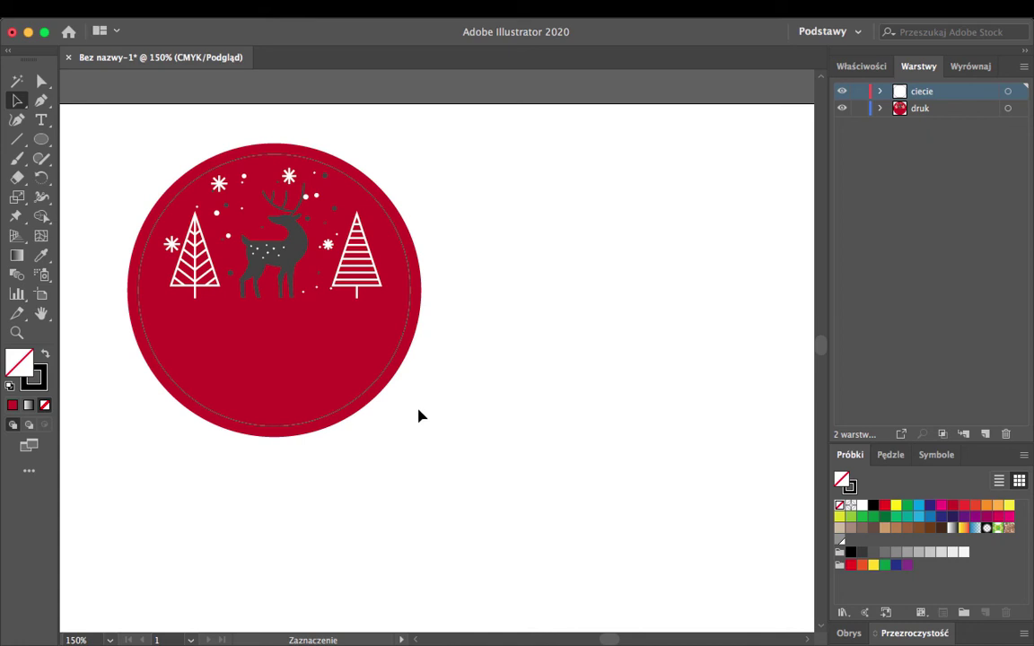
pyautogui.moveTo(415, 418); pyautogui.dragTo(337, 364)
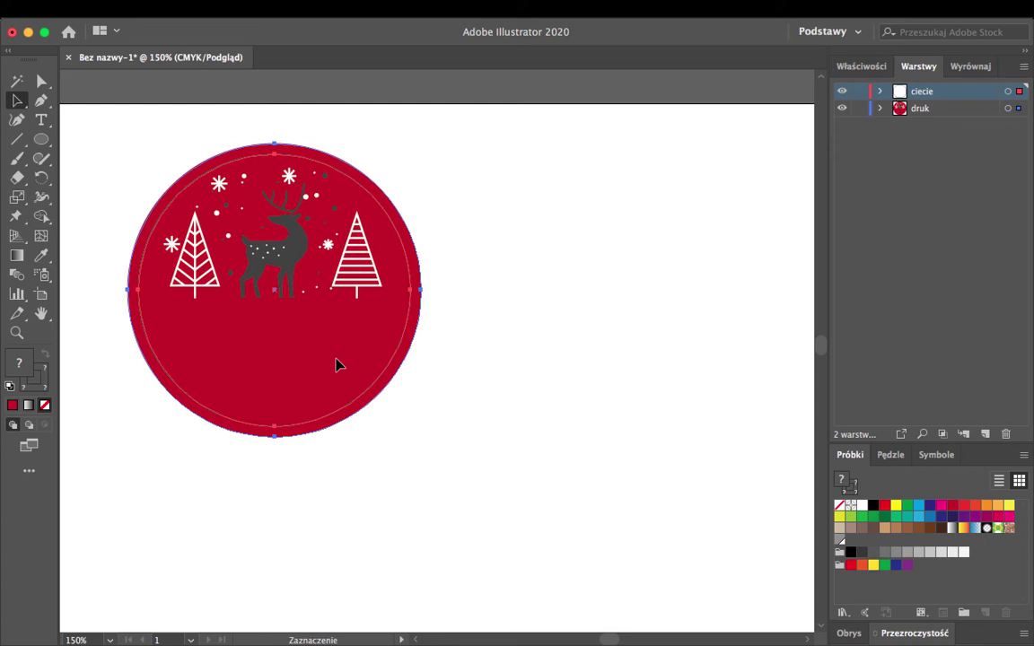
pyautogui.click(446, 464)
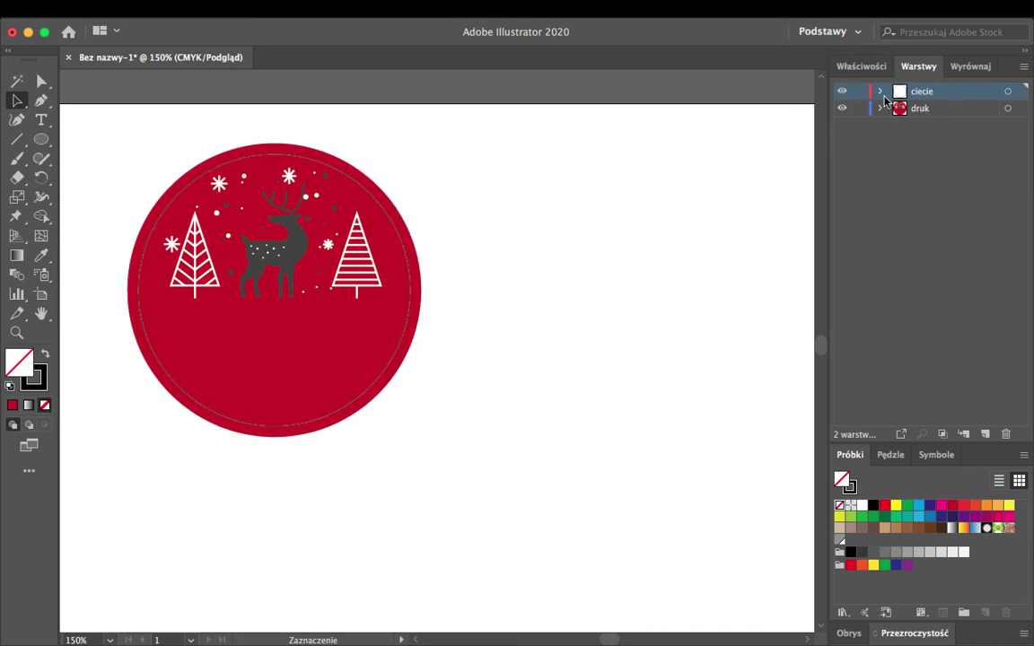
pyautogui.click(842, 91)
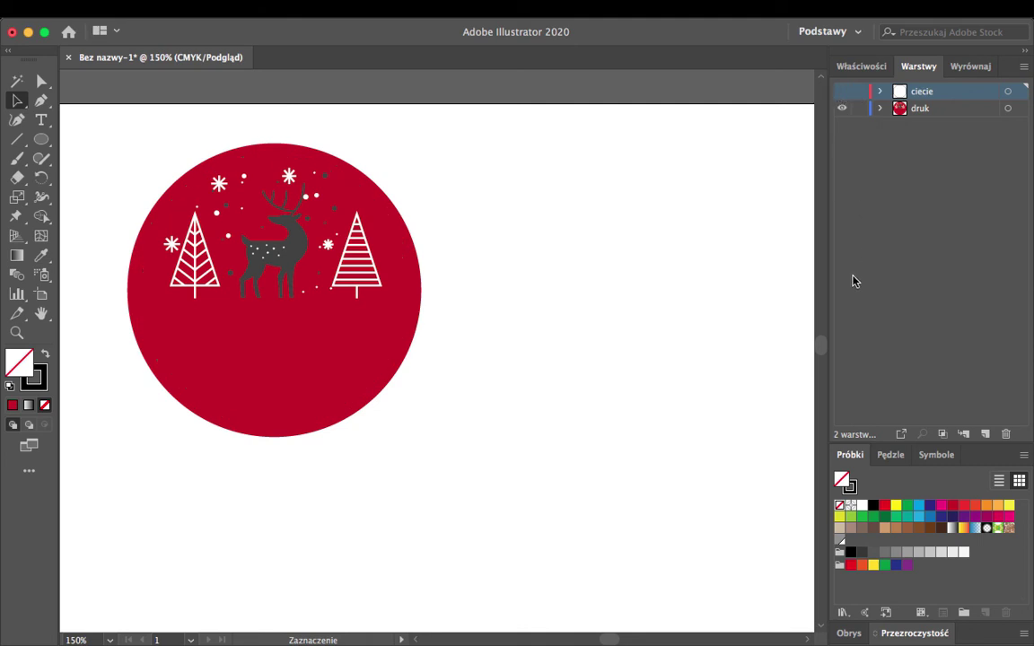
pyautogui.click(841, 91)
pyautogui.click(841, 108)
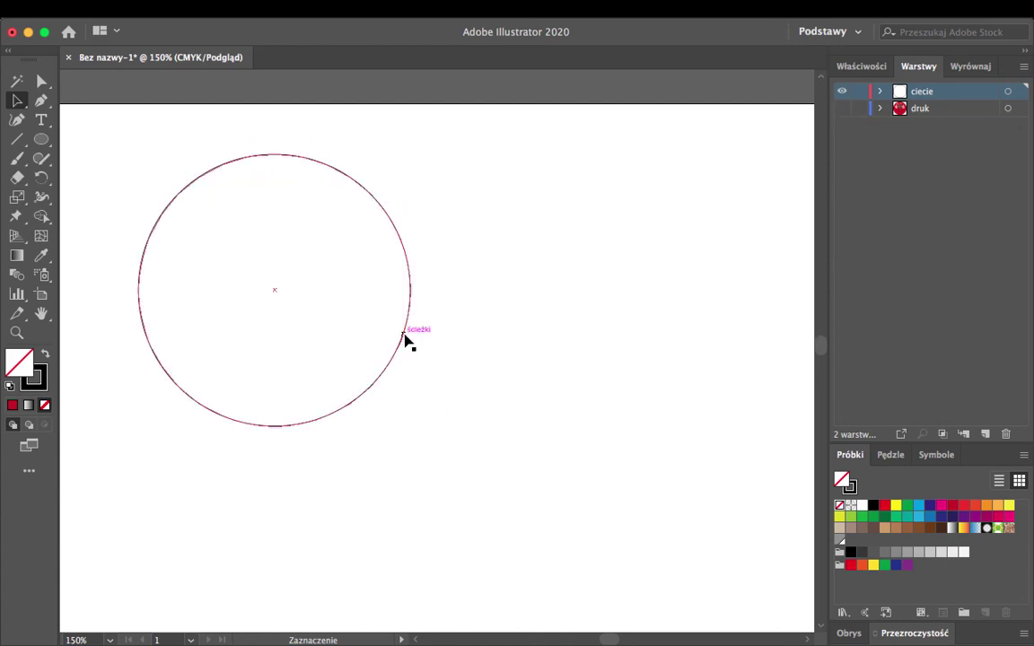
pyautogui.click(842, 109)
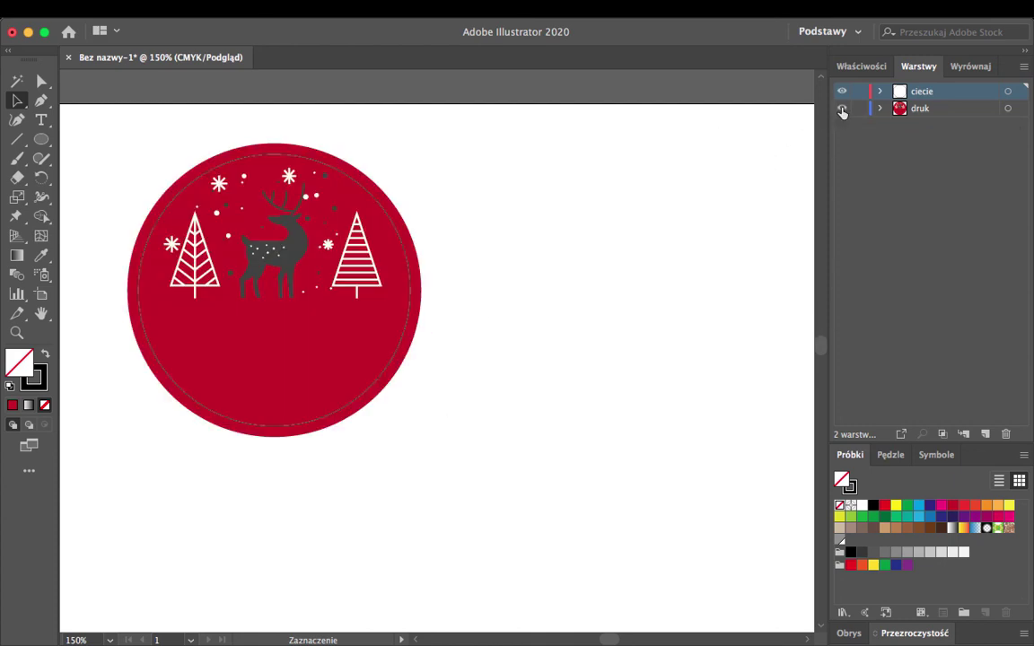
pyautogui.press('z')
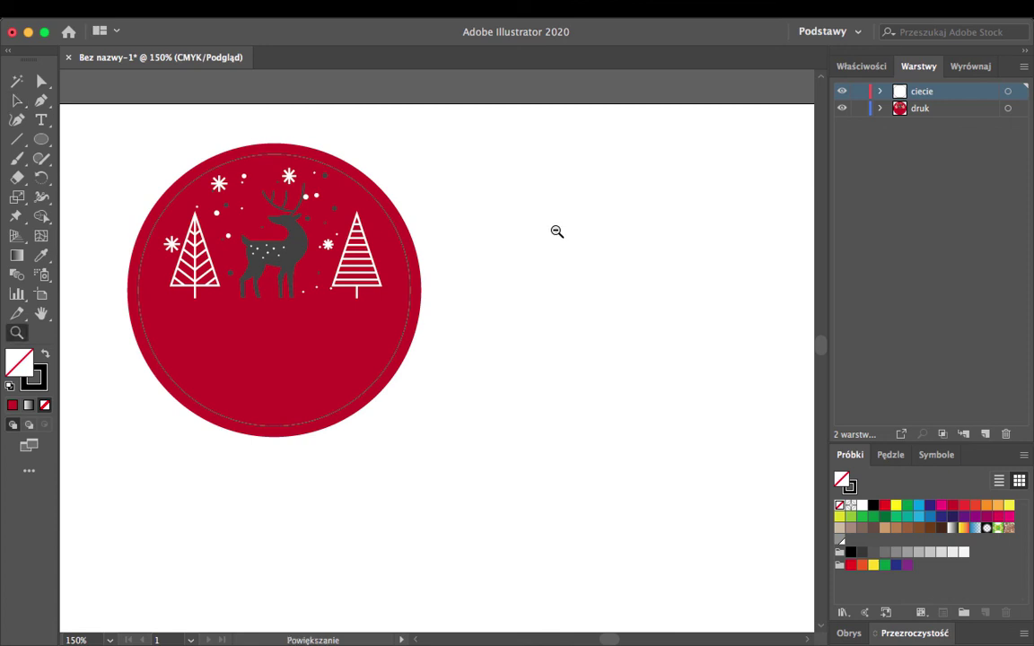
pyautogui.keyDown('alt'); pyautogui.click(557, 231); pyautogui.keyUp('alt')
pyautogui.scroll(-2, 556, 231)
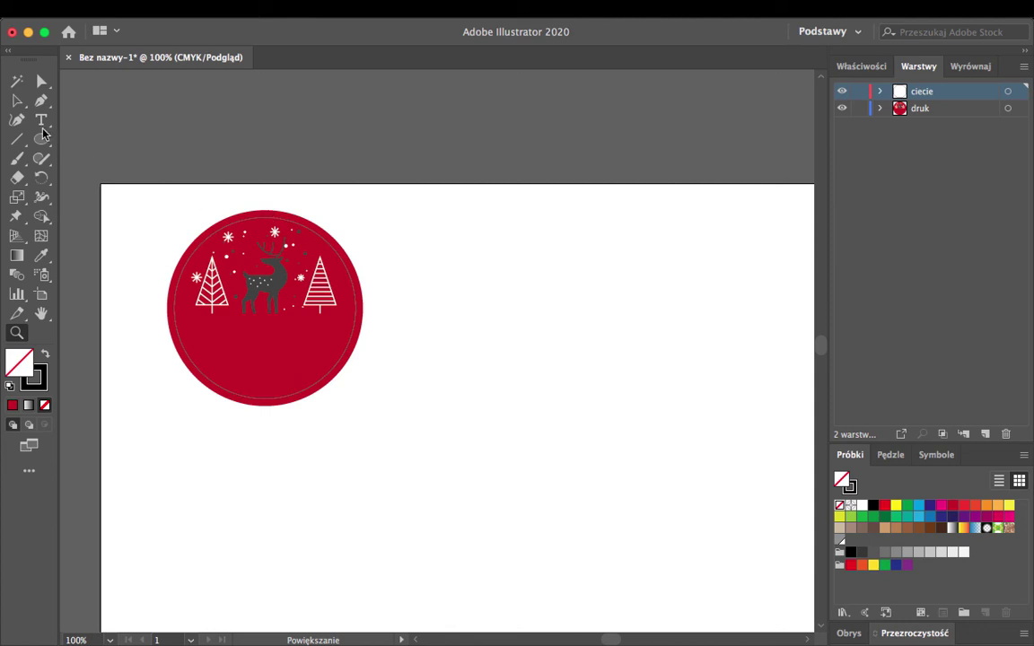
# Move the whole sticker slightly down-left, then activate druk and ciecie in turn
pyautogui.click(16, 101)
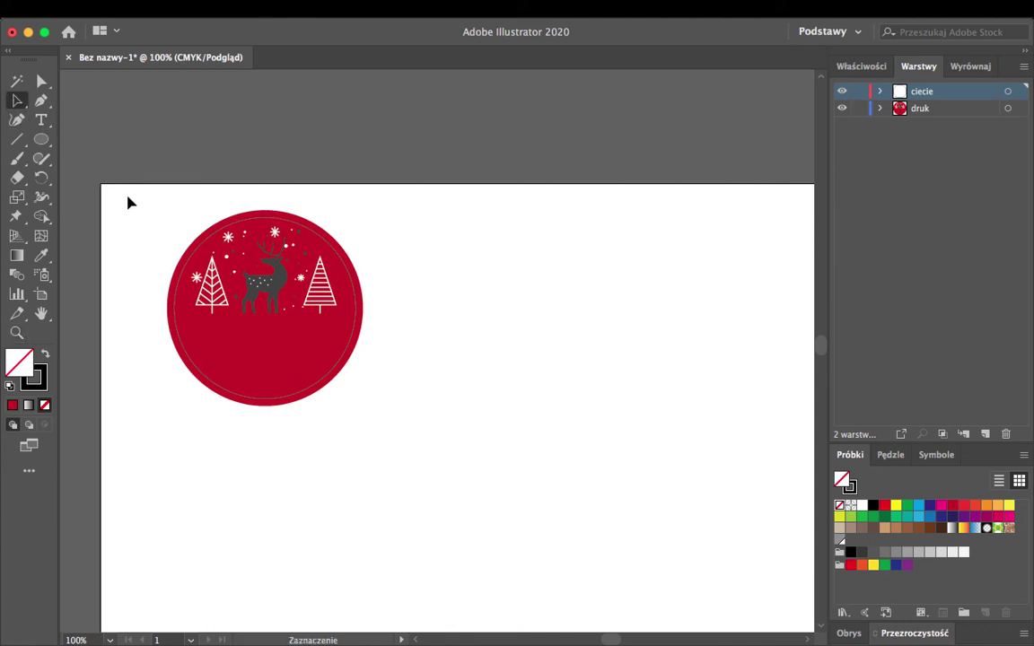
pyautogui.moveTo(125, 195); pyautogui.dragTo(410, 443)
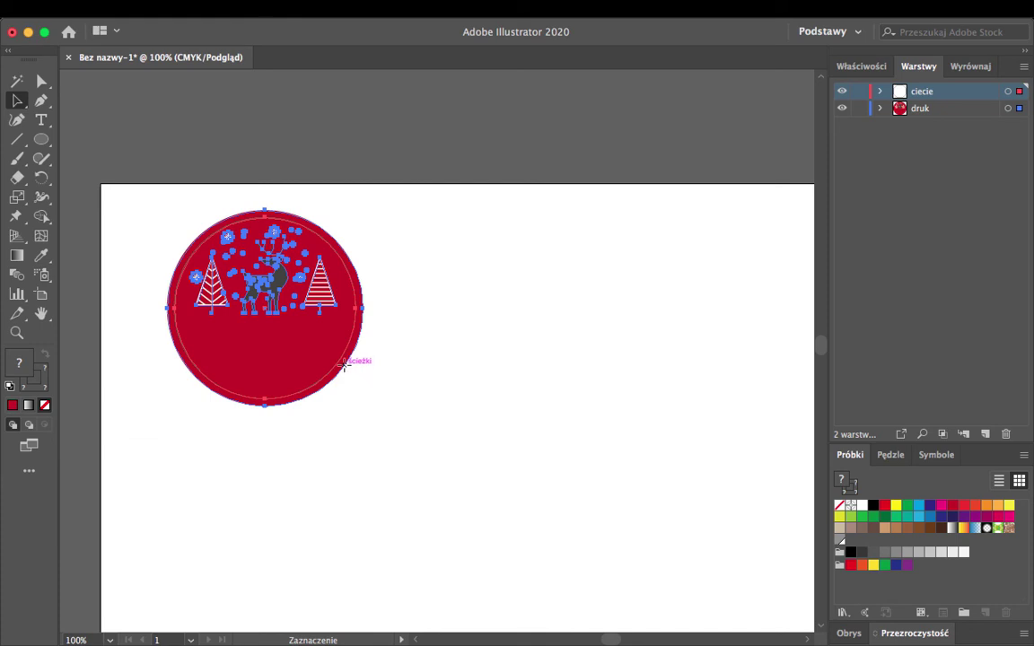
pyautogui.moveTo(341, 377); pyautogui.dragTo(334, 392)
pyautogui.click(400, 409)
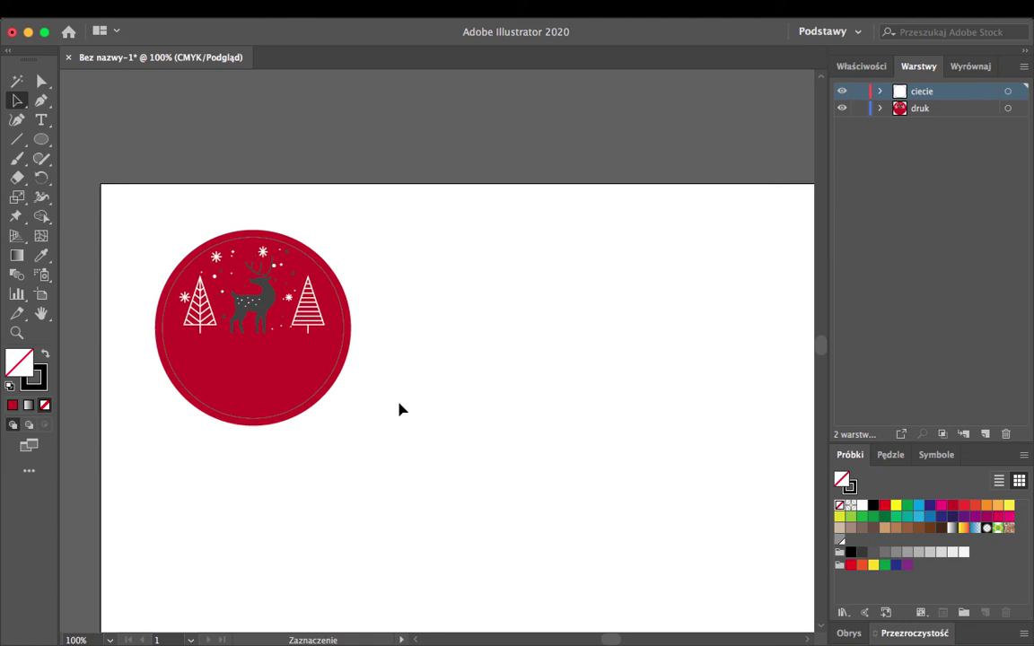
pyautogui.click(944, 109)
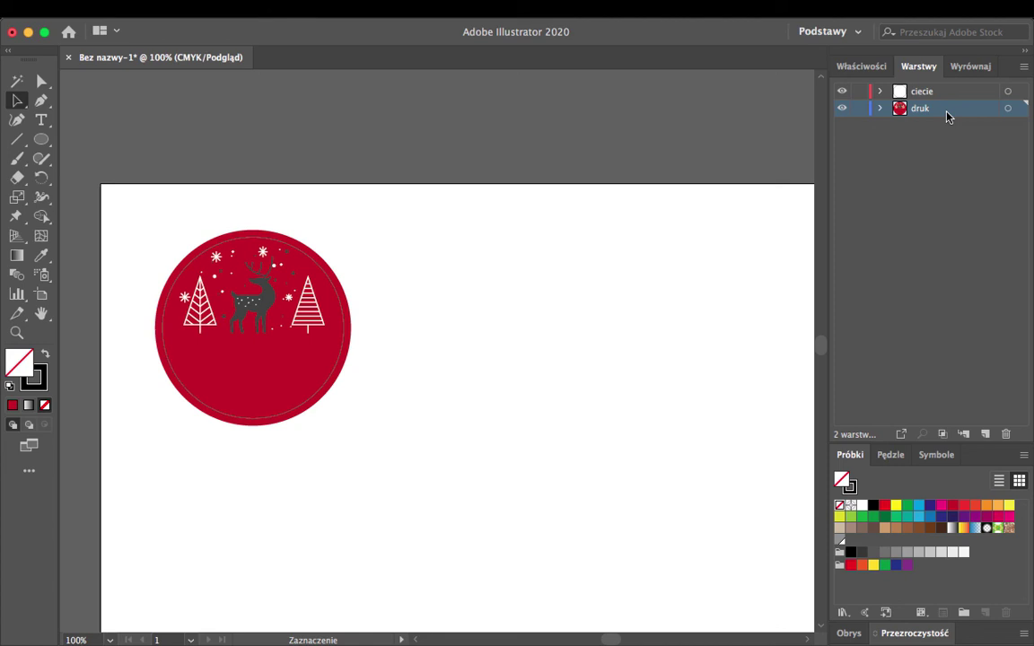
pyautogui.click(954, 94)
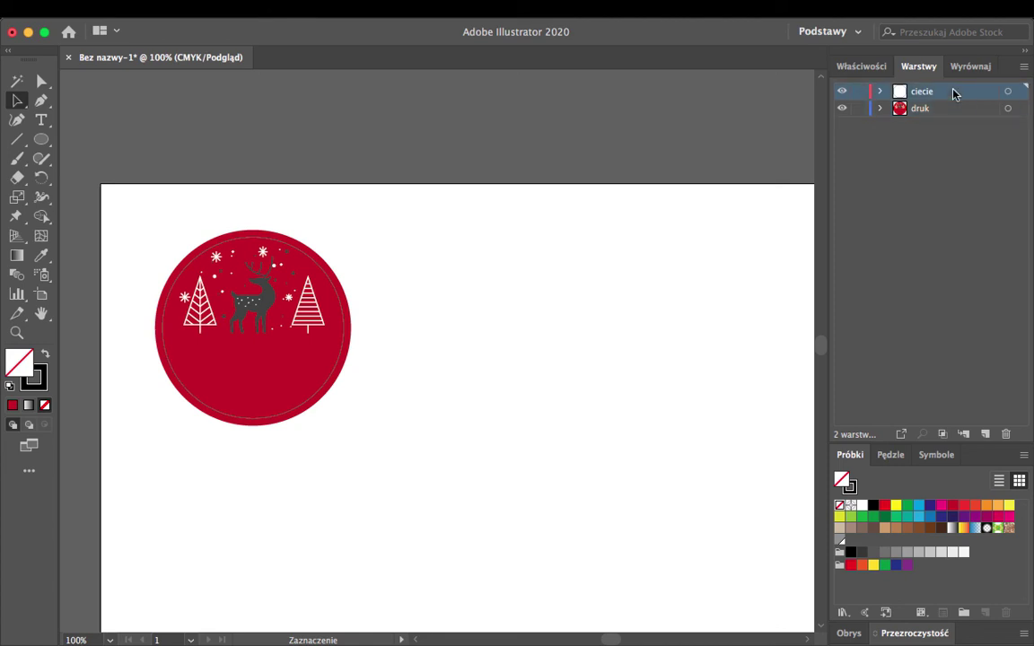